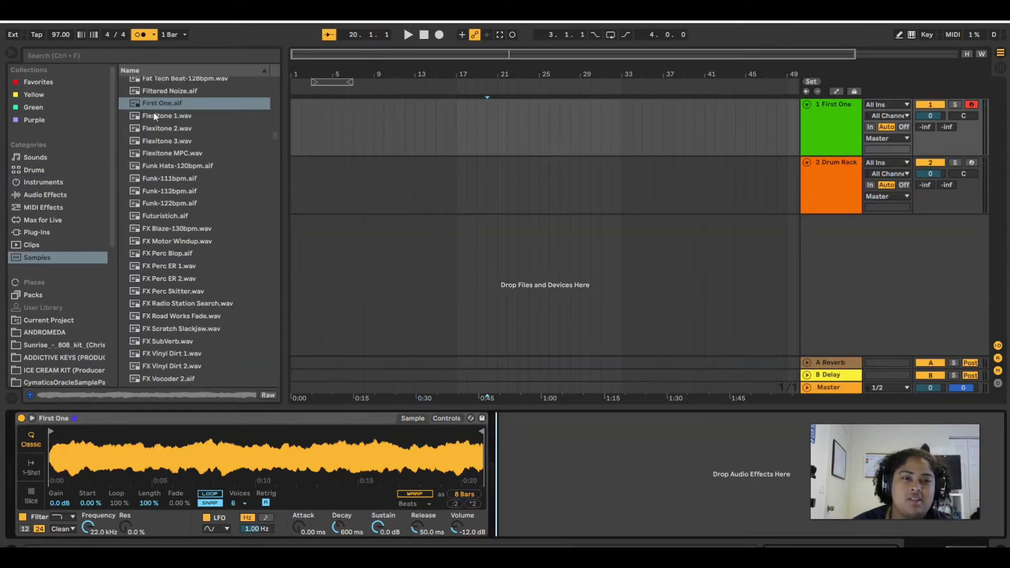
Audition the First One.aif sample and move the four-bar loop region to the start of the arrangement
left_click(160, 103)
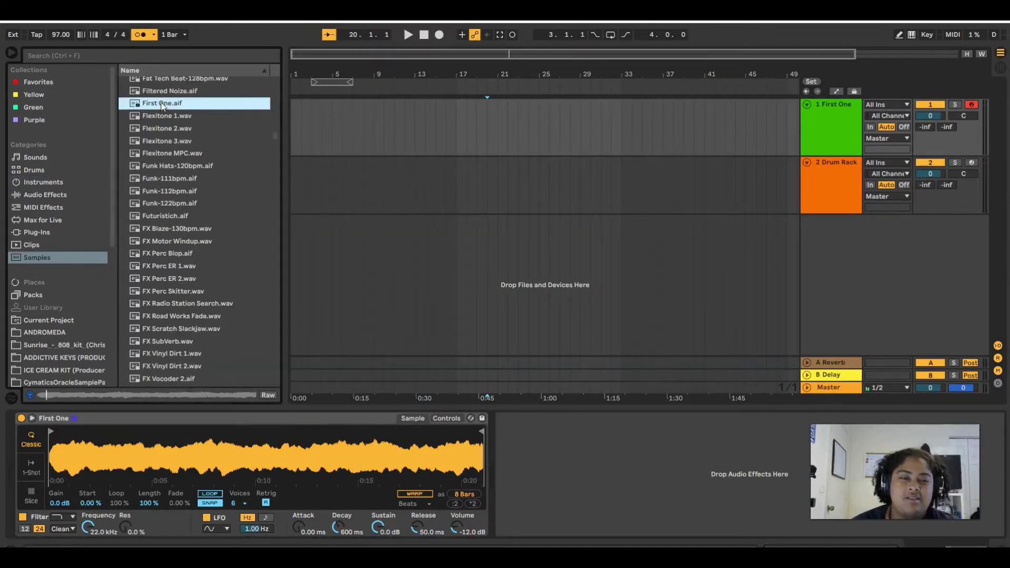
left_click(579, 477)
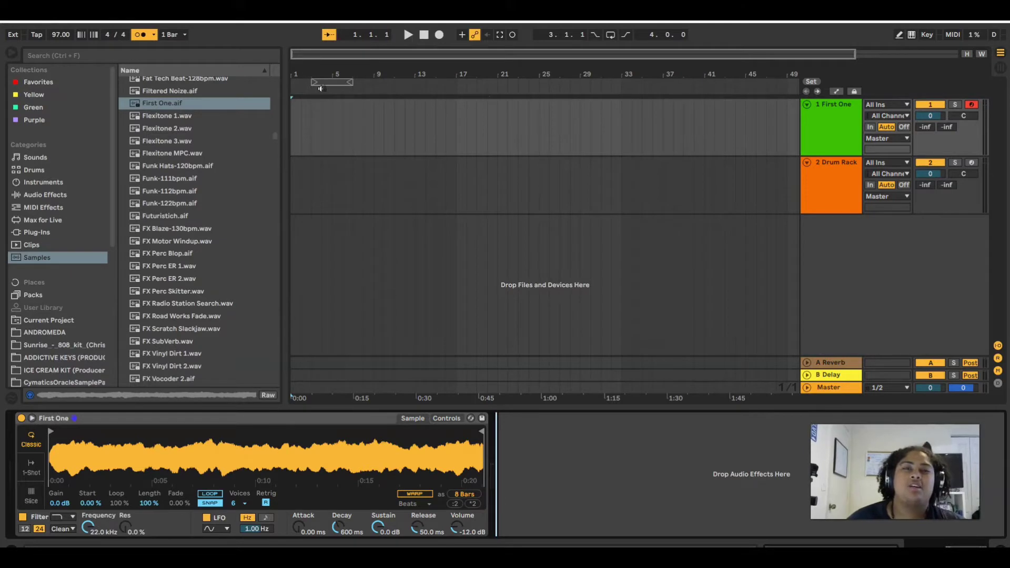
left_click_drag(319, 88, 309, 84)
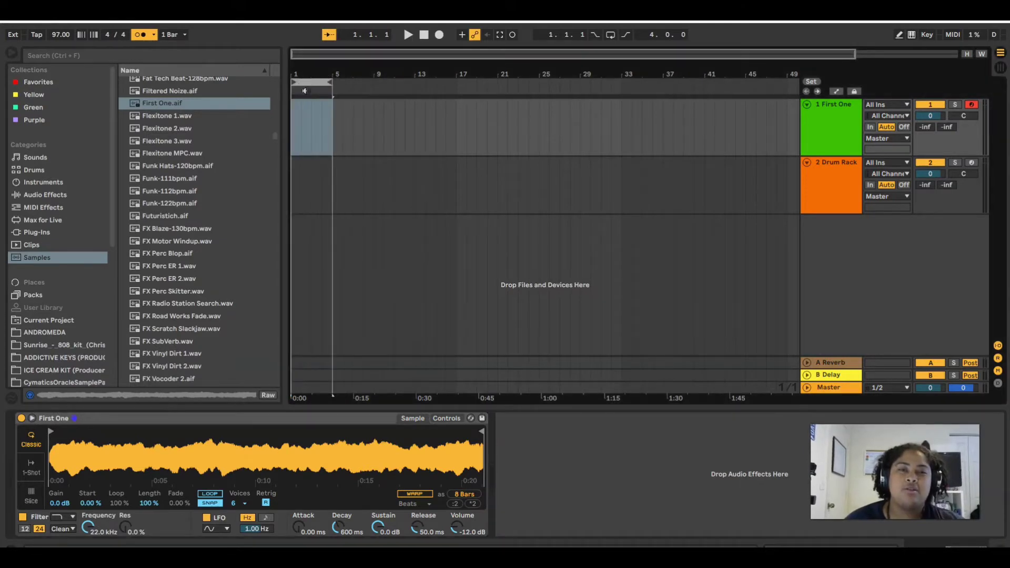
Create an unlooped four-bar MIDI clip at bar 1 of the First One track and switch on arrangement looping
double_click(295, 107)
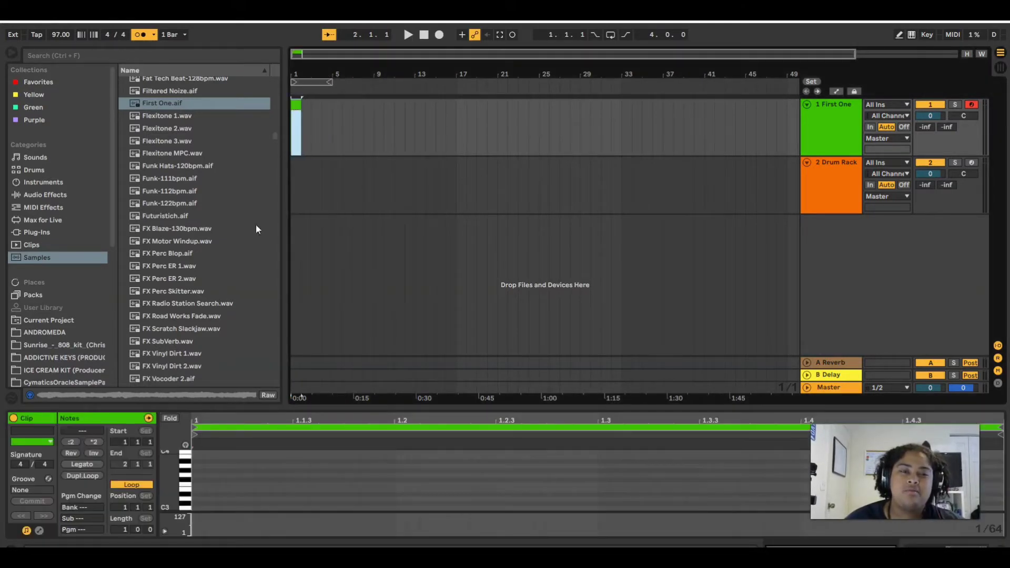
left_click(139, 485)
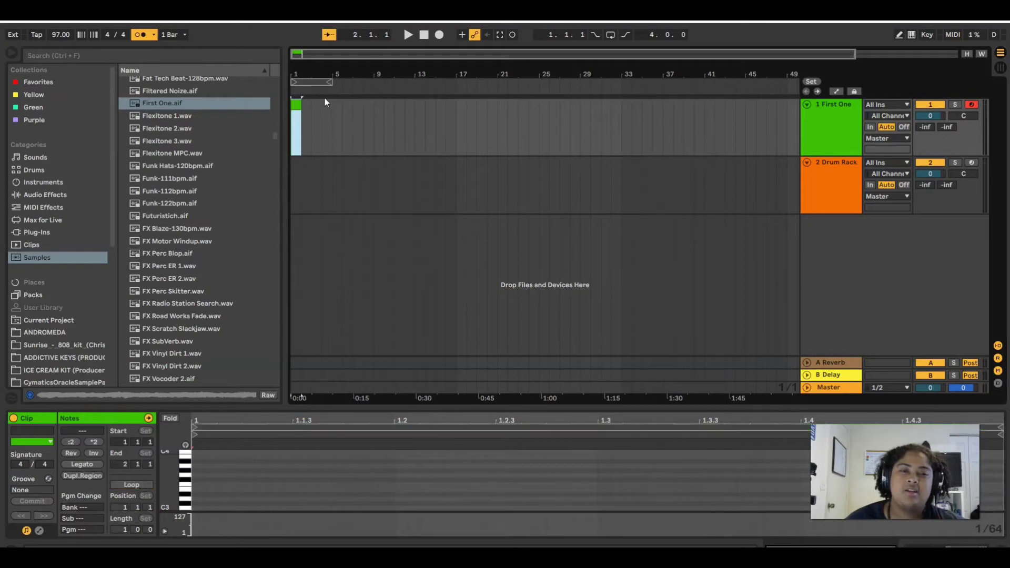
left_click_drag(306, 109, 328, 108)
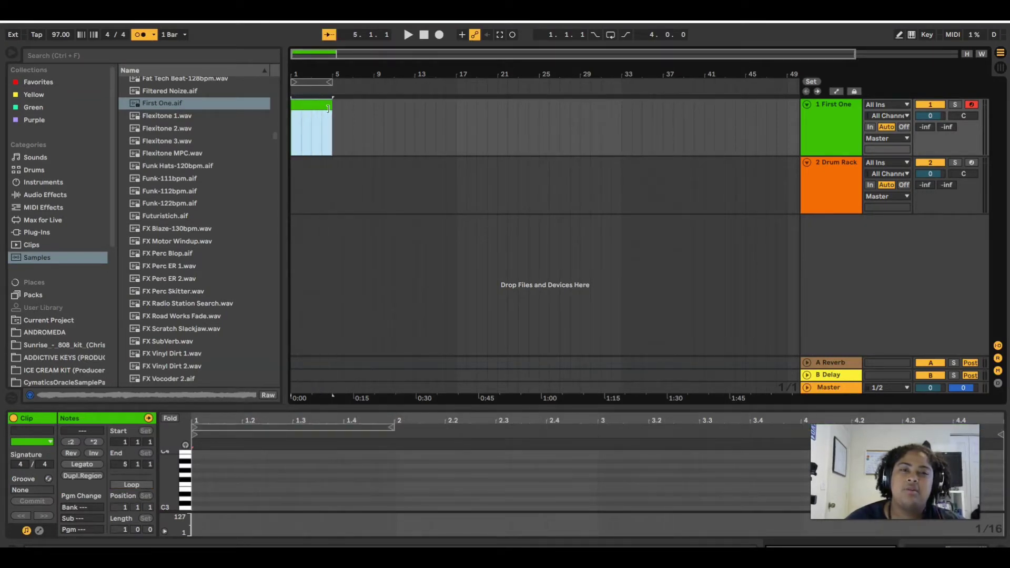
left_click(609, 38)
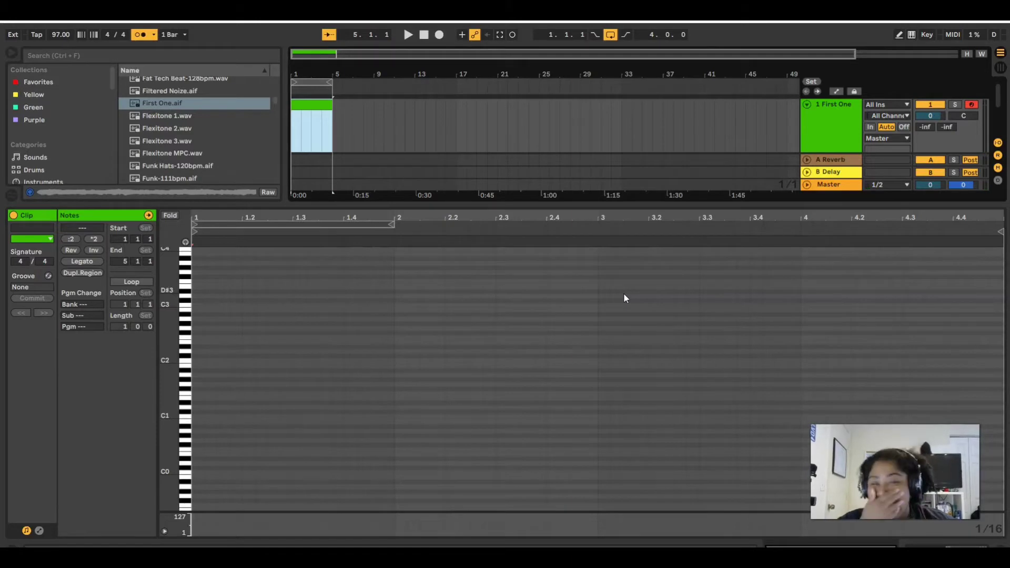
Record a four-bar melody of E3, B2 and A2 notes on the First One track and open its clip
right_click(495, 303)
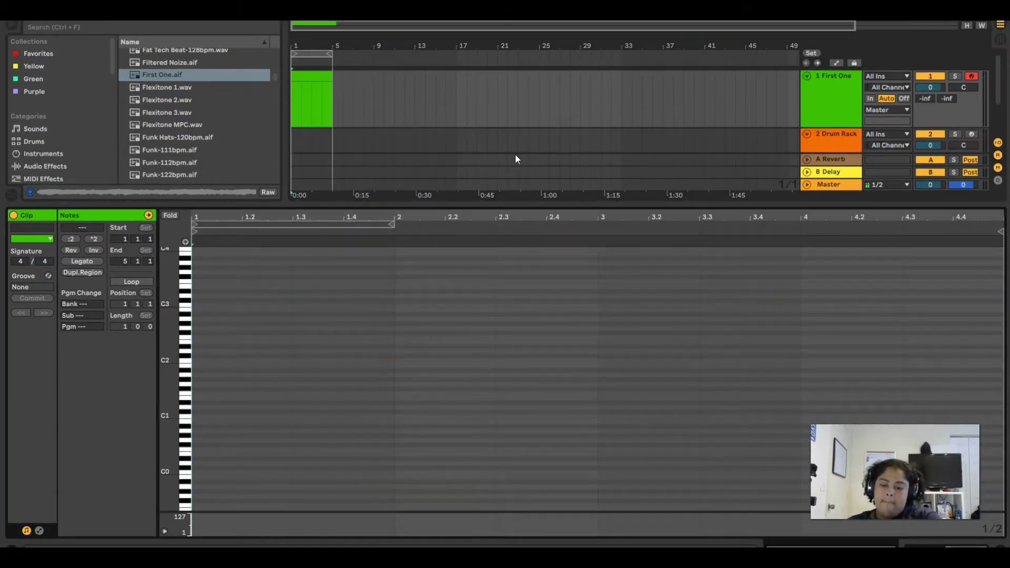
key("F9")
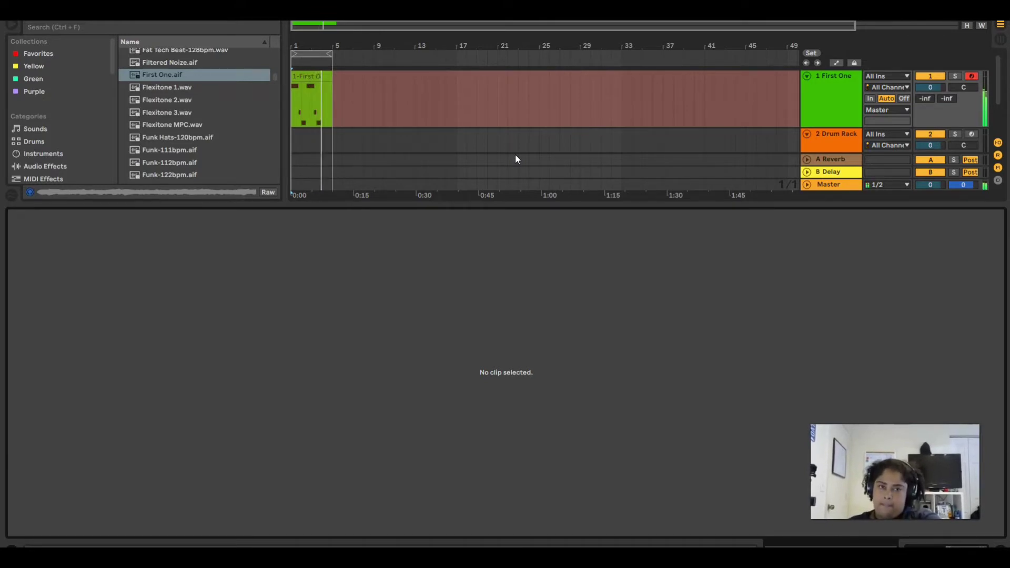
key("space")
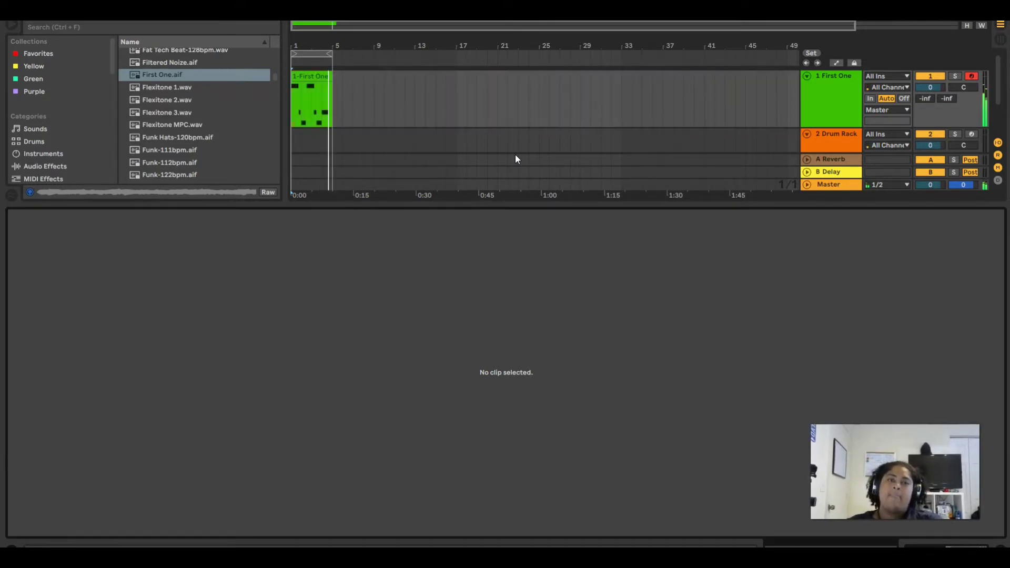
left_click(310, 77)
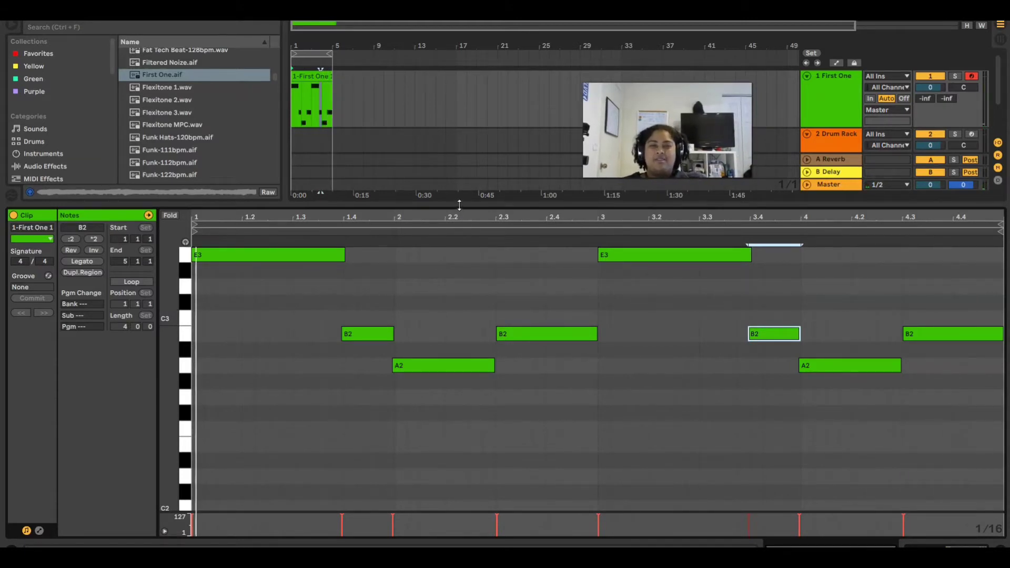
Audition the 909 Core, Datai, DS Drum Rack and Feat Pete kits, and load Feat Pete Kit onto track 2
left_click_drag(460, 207, 469, 348)
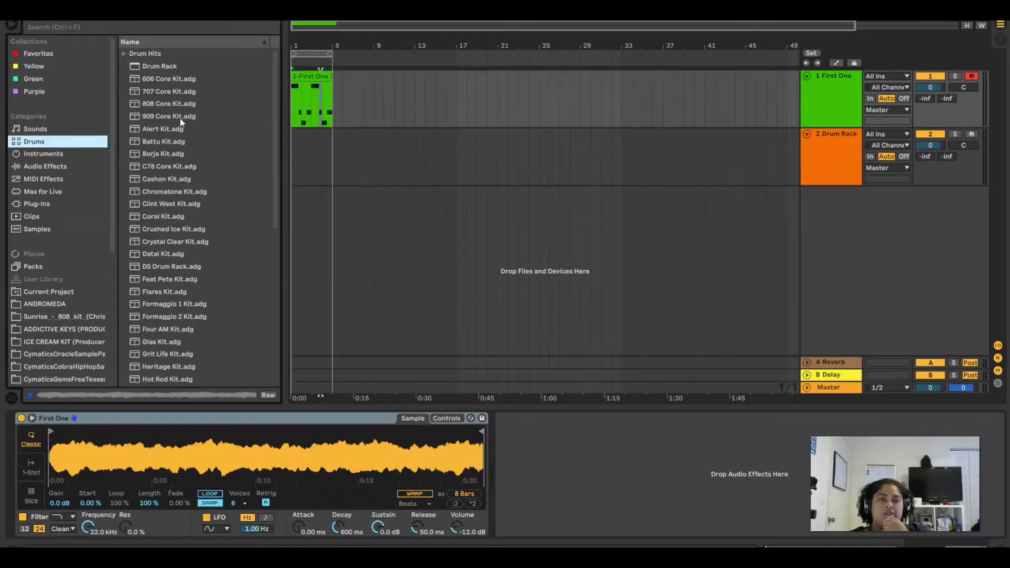
left_click(180, 113)
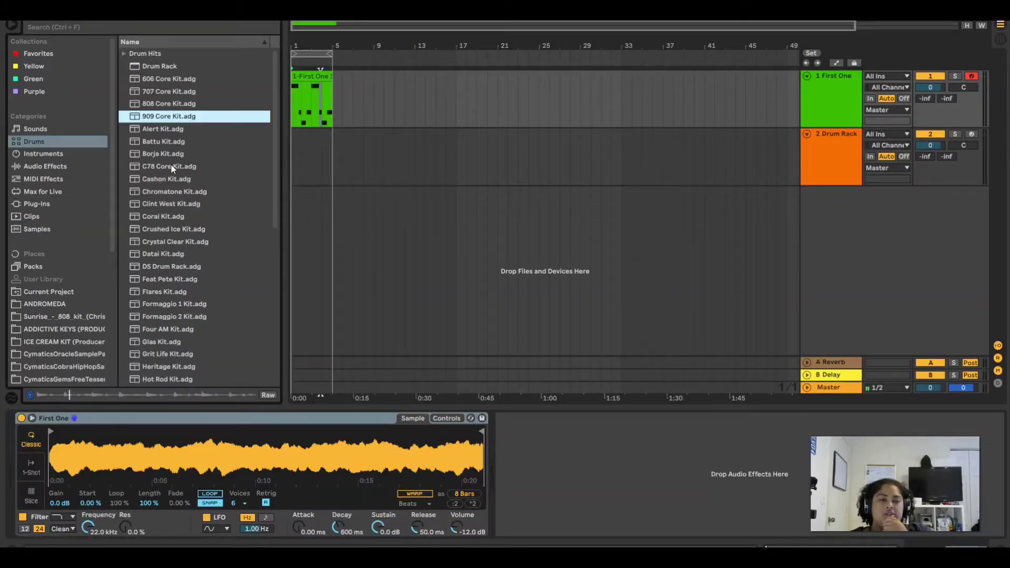
left_click(175, 253)
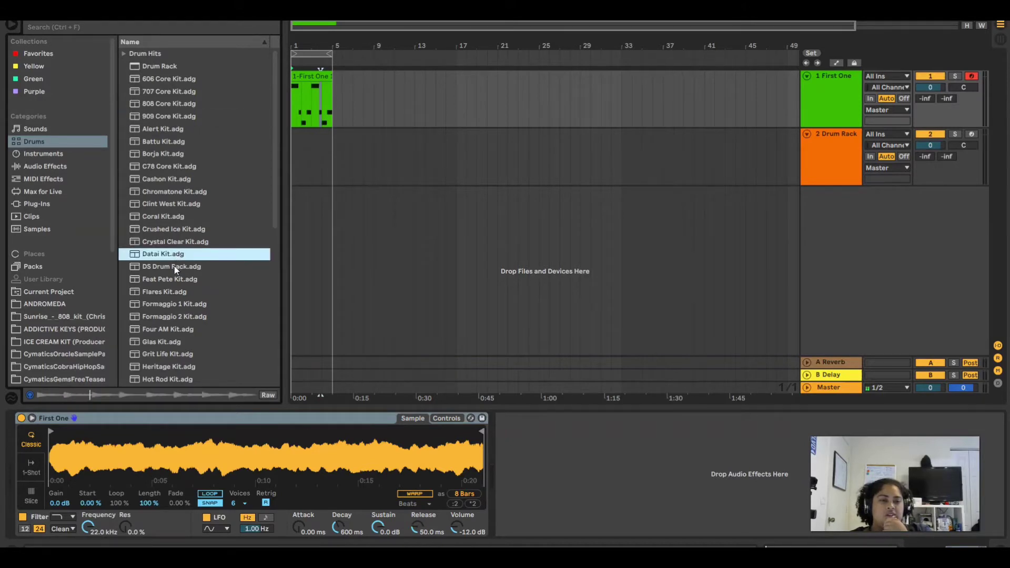
left_click(175, 267)
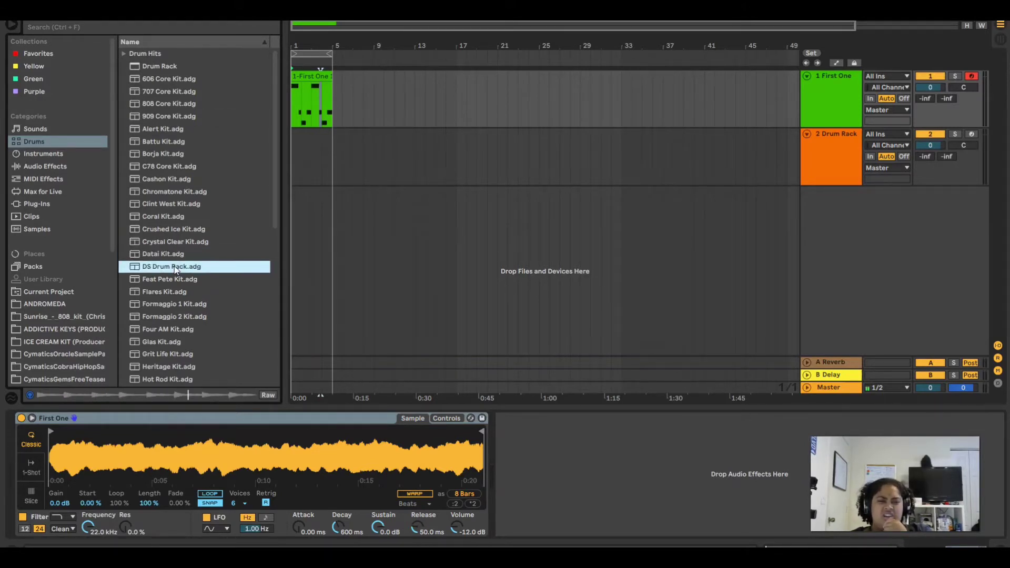
left_click(187, 279)
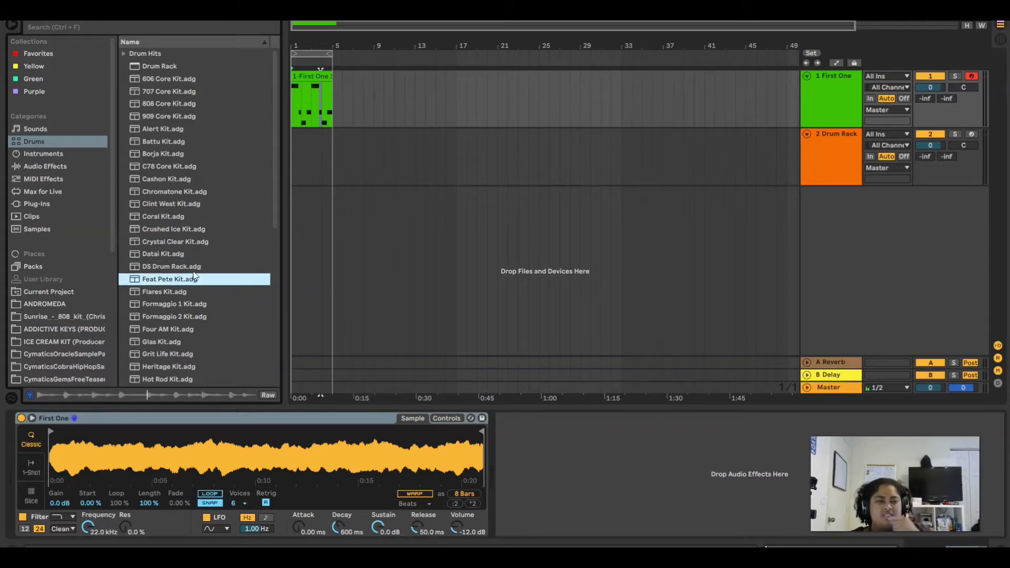
left_click(172, 381)
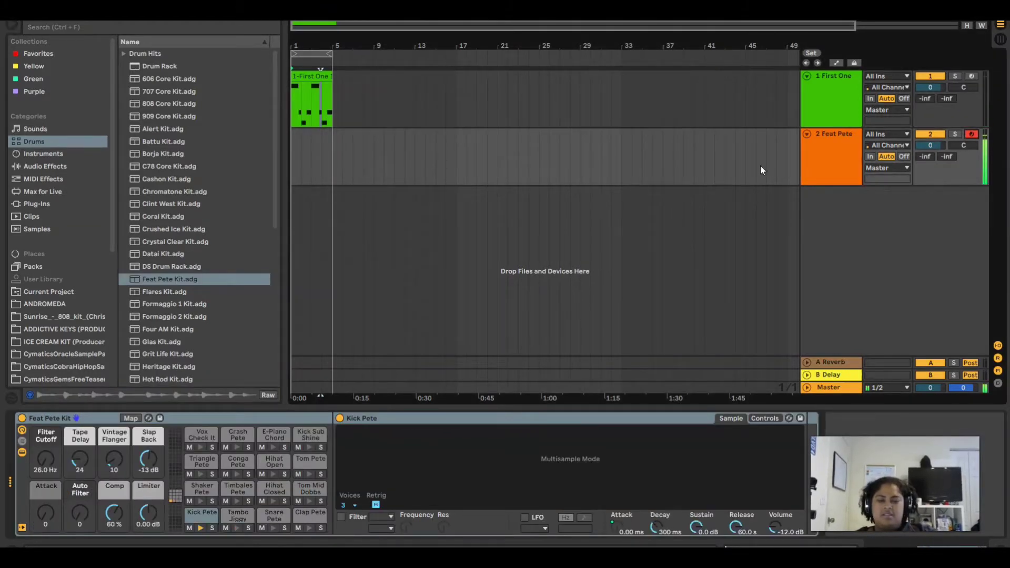
Play the melody loop with the drum kit and lower the kit's Slap Back to about -24 dB and its Tape Delay amount
left_click(292, 140)
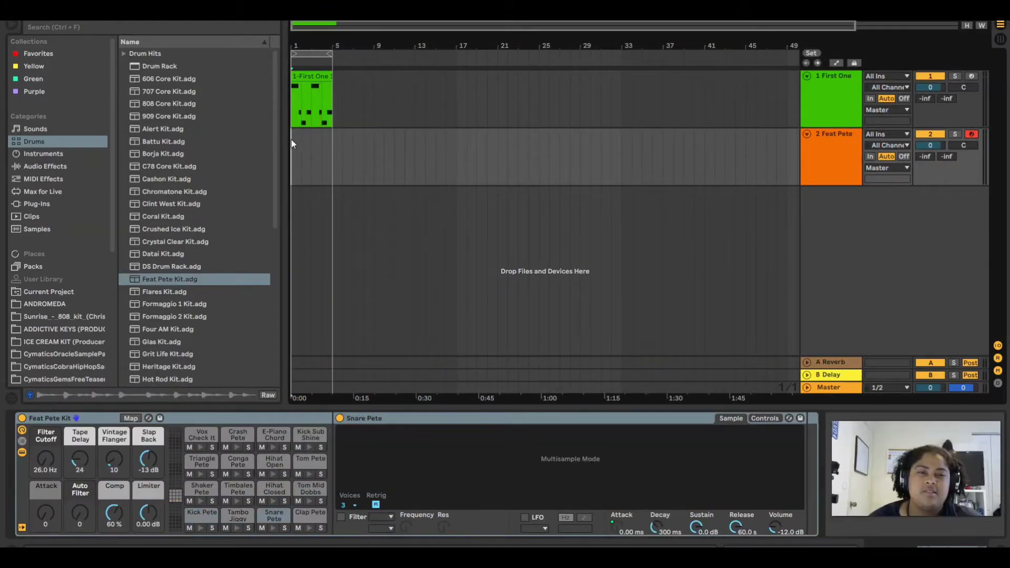
key("space")
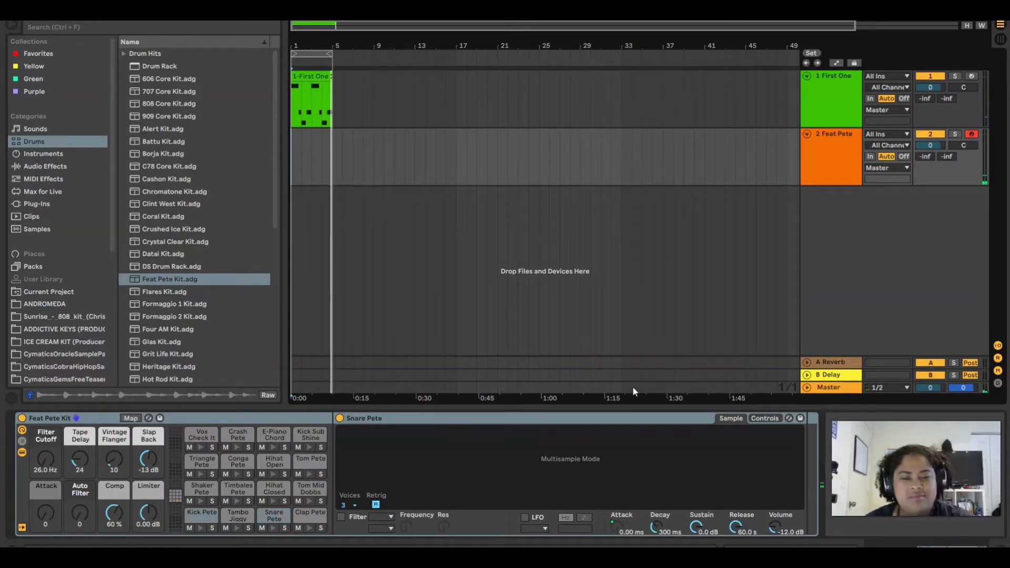
left_click(271, 518)
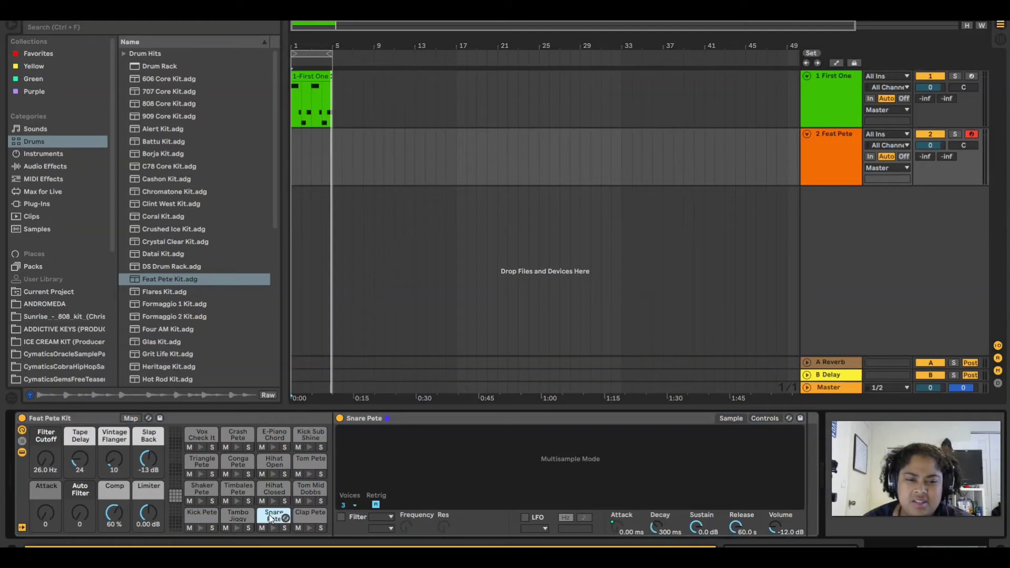
left_click(768, 420)
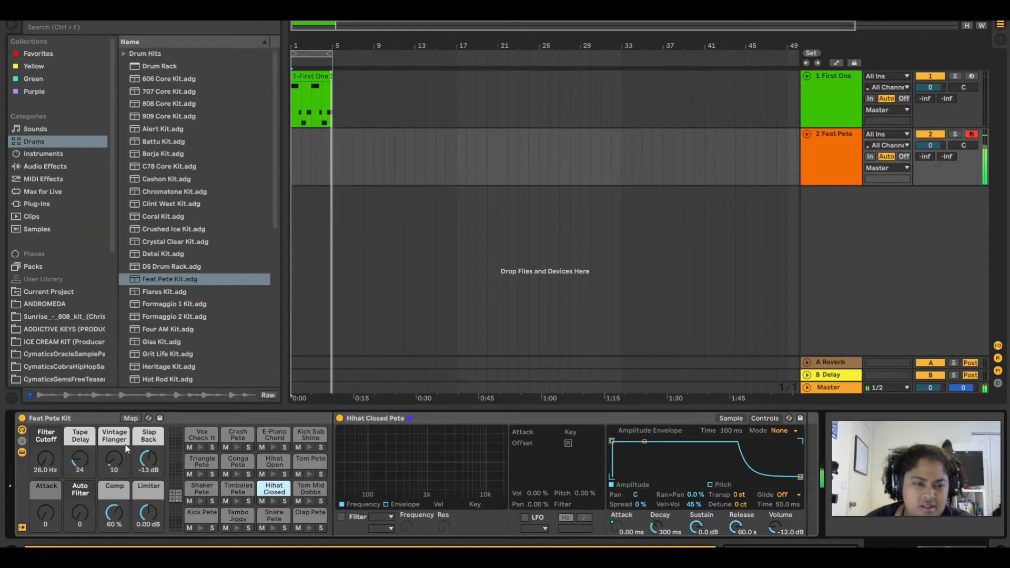
left_click_drag(147, 459, 147, 473)
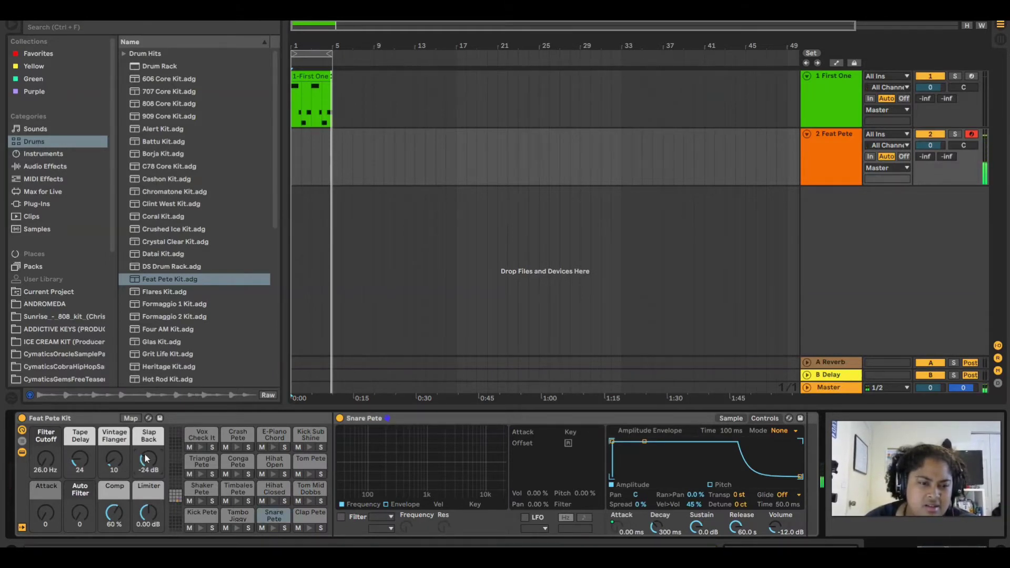
left_click_drag(80, 458, 80, 466)
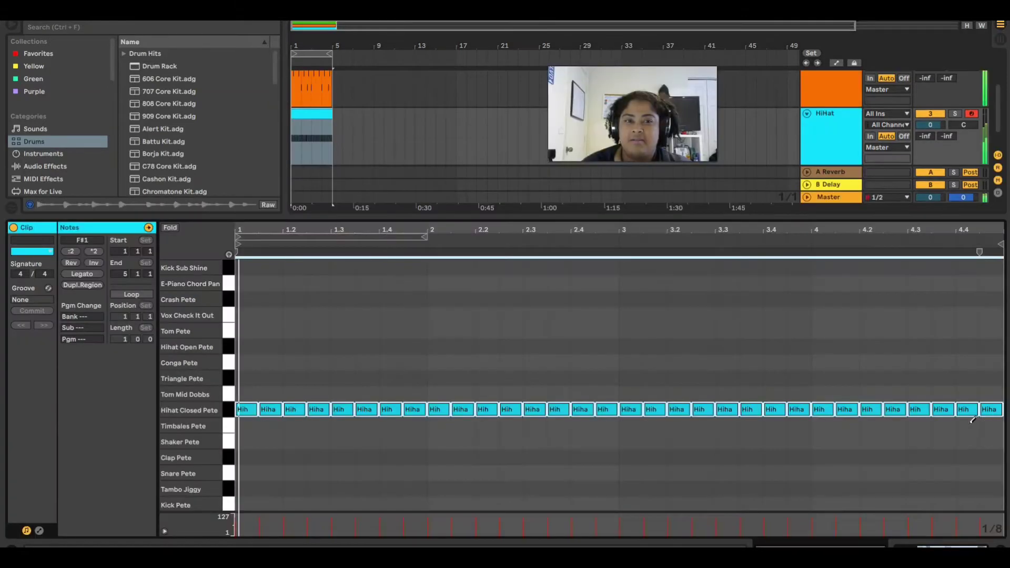
Rework the closed hi-hat pattern in the HiHat clip by adding and removing notes across the four bars during playback
key("space")
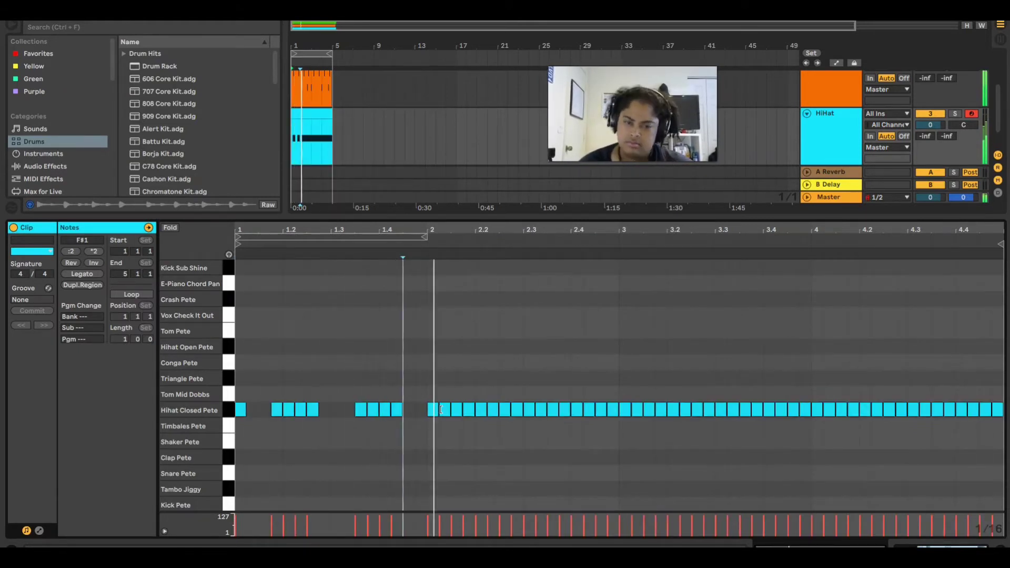
double_click(420, 409)
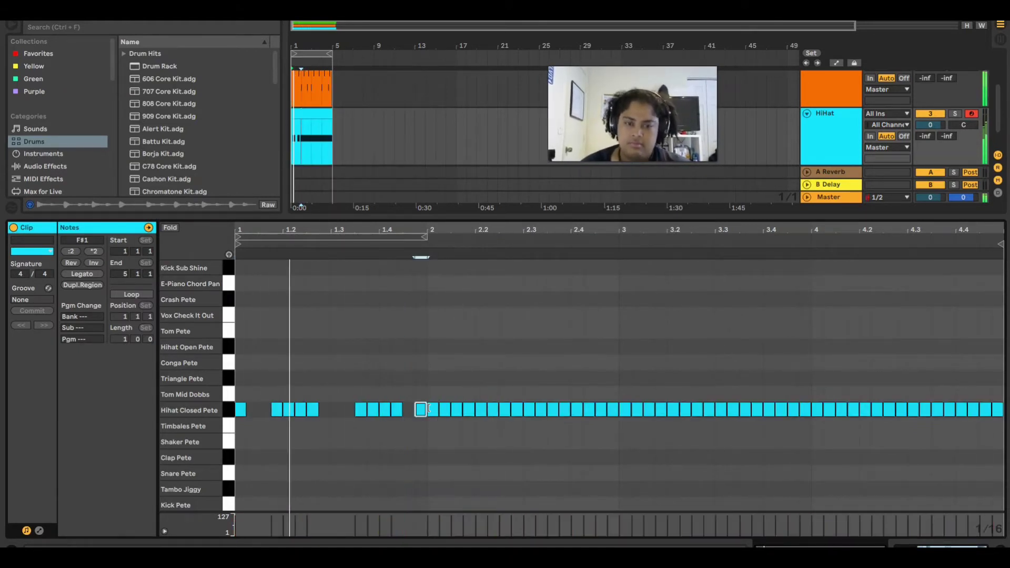
left_click_drag(428, 409, 855, 408)
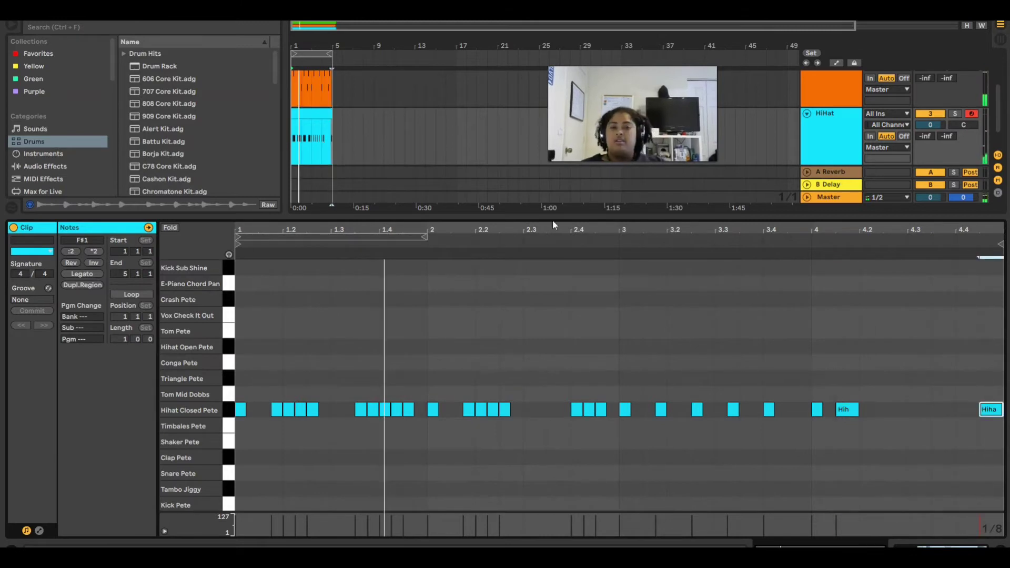
Lower the volume of the Feat Pete drum track to -2.9 dB
left_click_drag(552, 217, 539, 398)
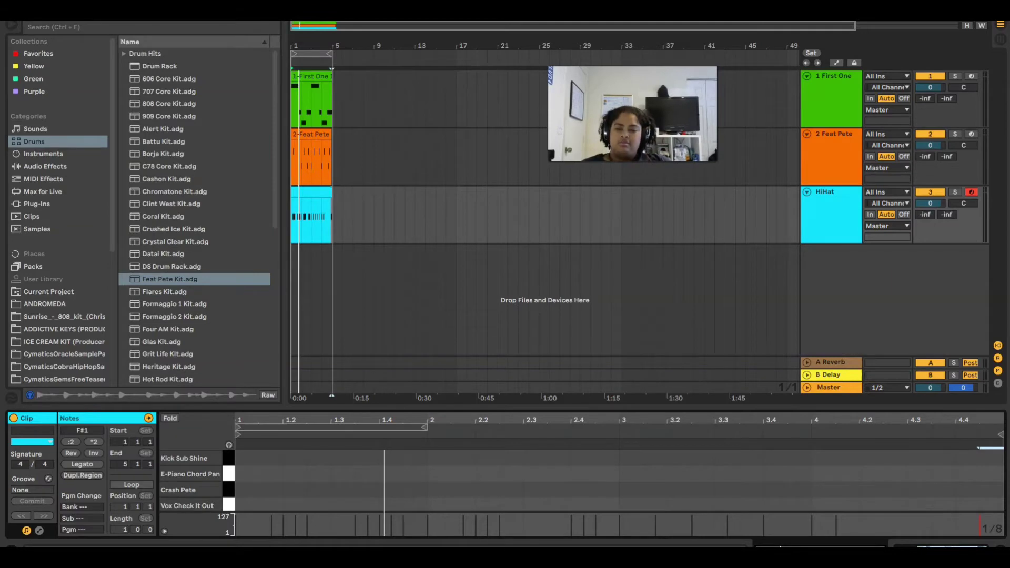
key("shift+Tab")
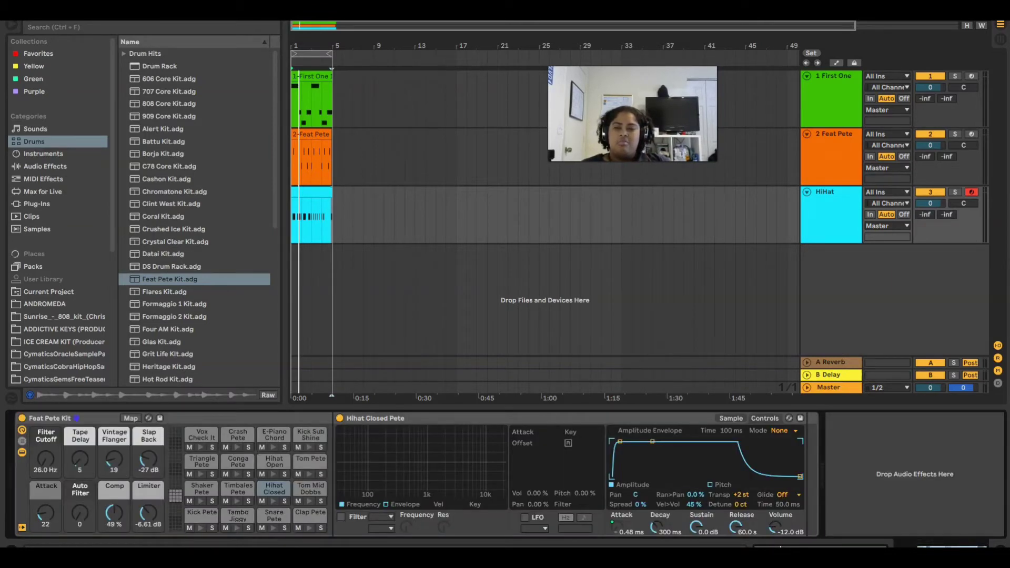
key("shift+Tab")
key("shift+Tab")
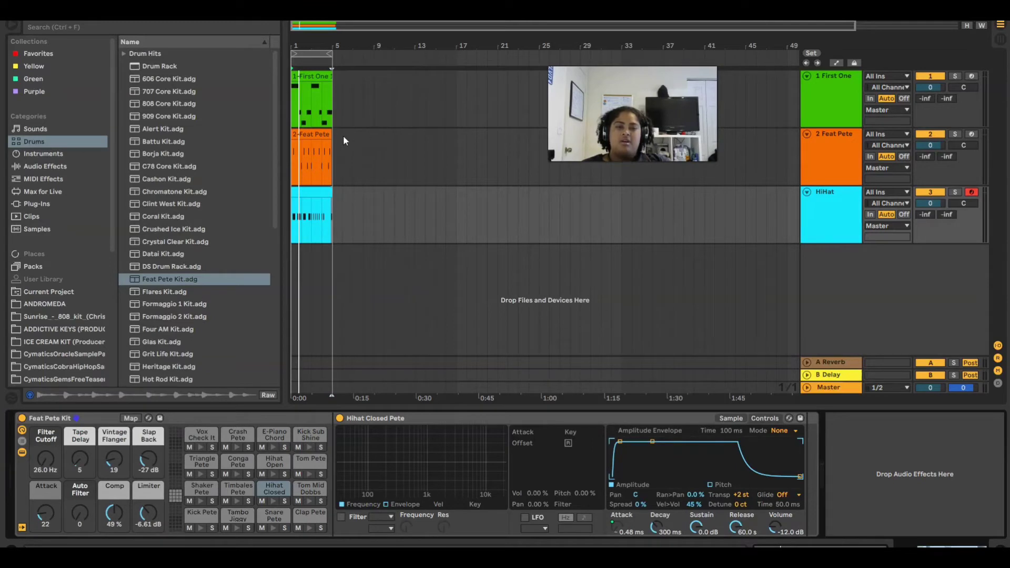
left_click_drag(930, 146, 930, 150)
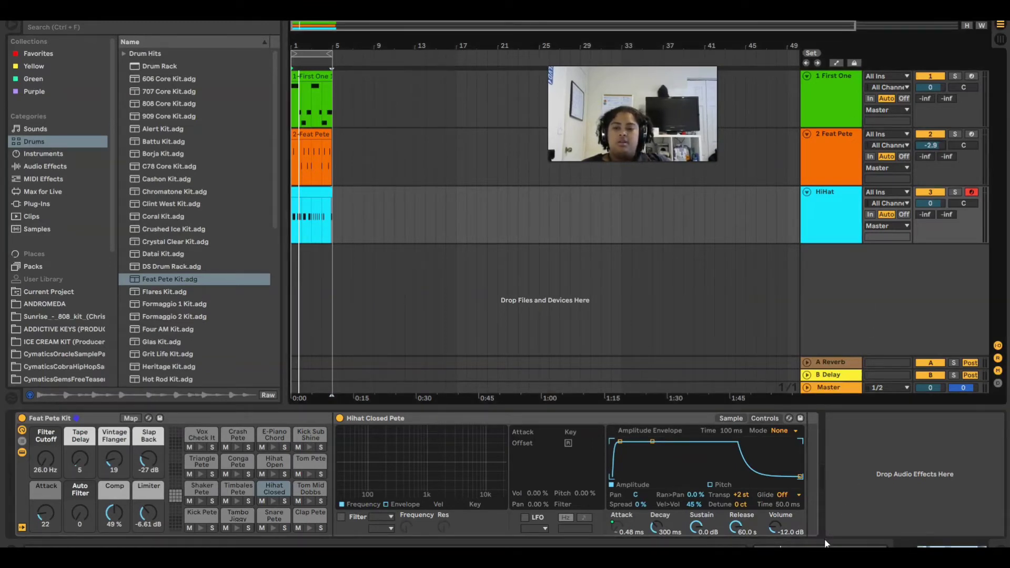
Browse the audio effects and add EQ Eight to the First One melody track
key("shift+Tab")
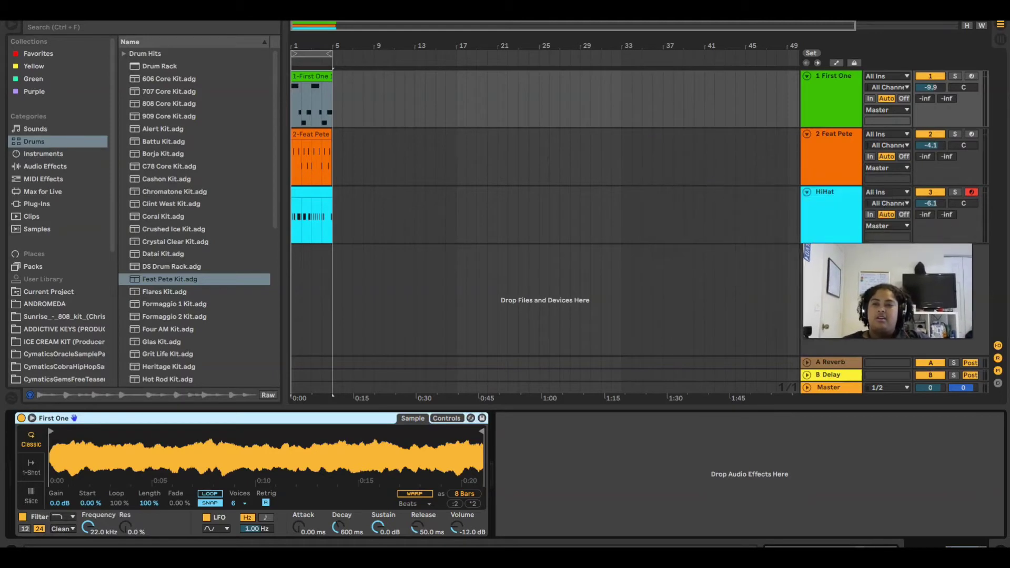
left_click(25, 165)
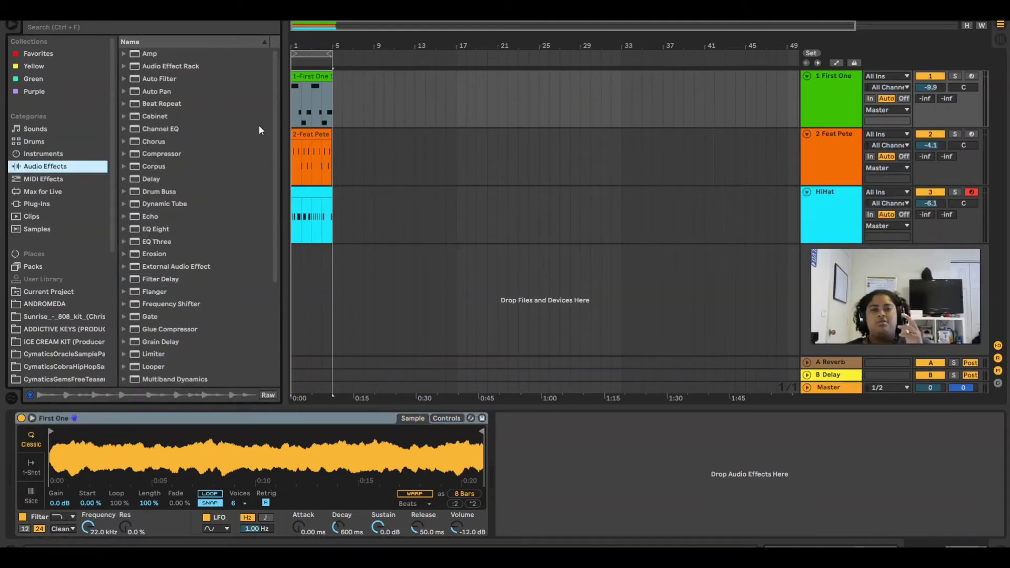
scroll(208, 260, "down", 2)
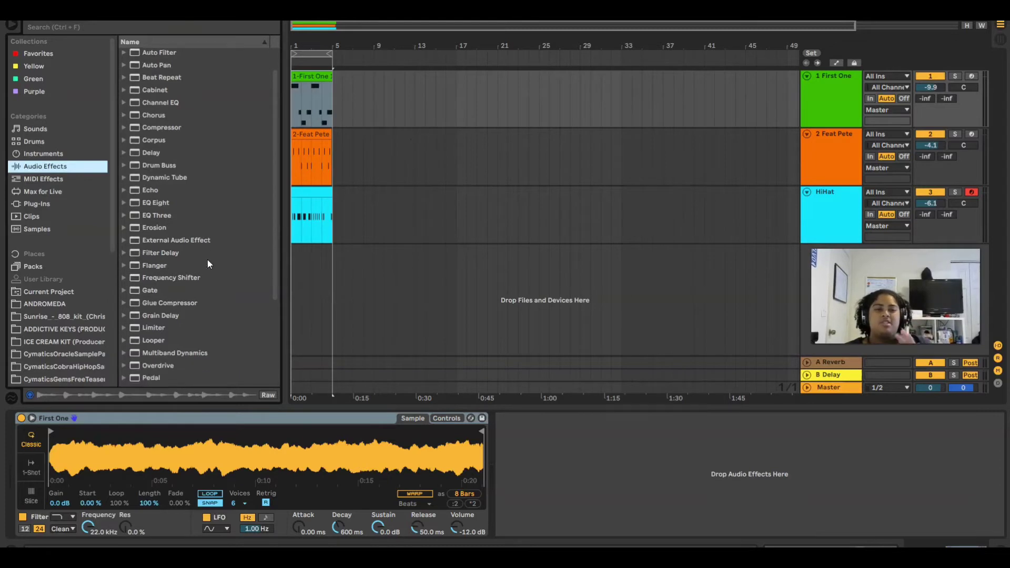
scroll(207, 260, "down", 8)
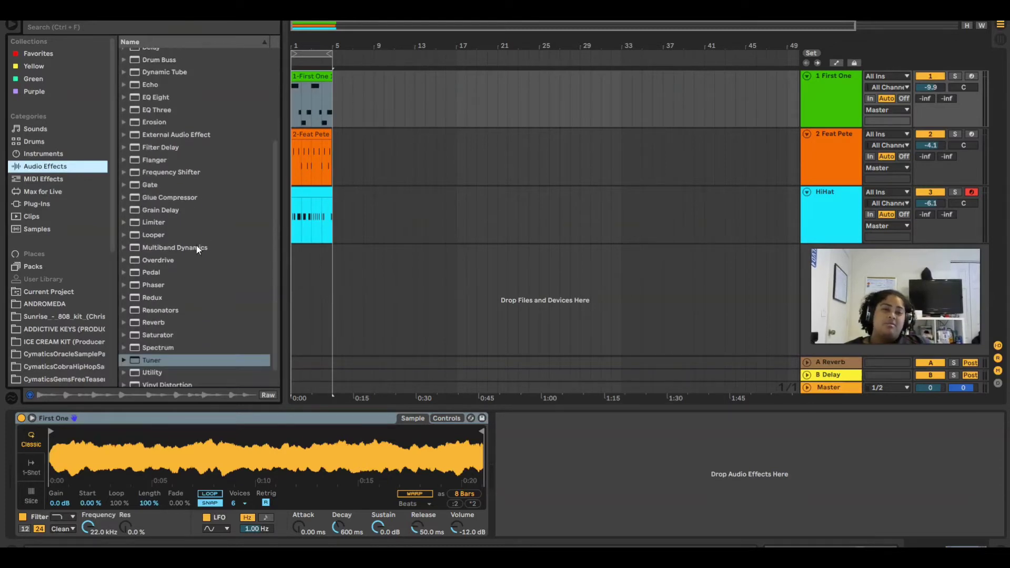
scroll(197, 249, "down", 1)
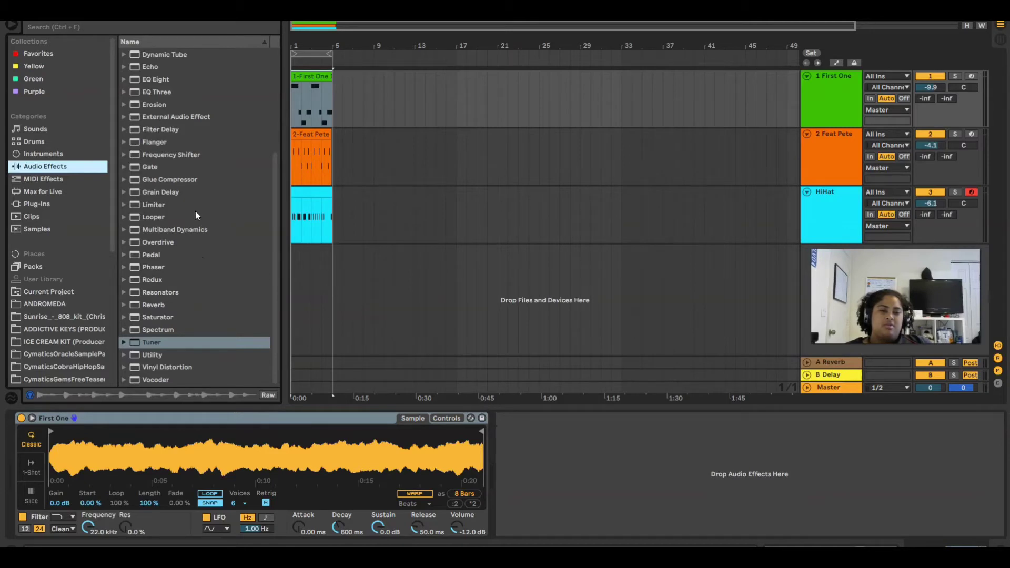
left_click_drag(156, 83, 323, 246)
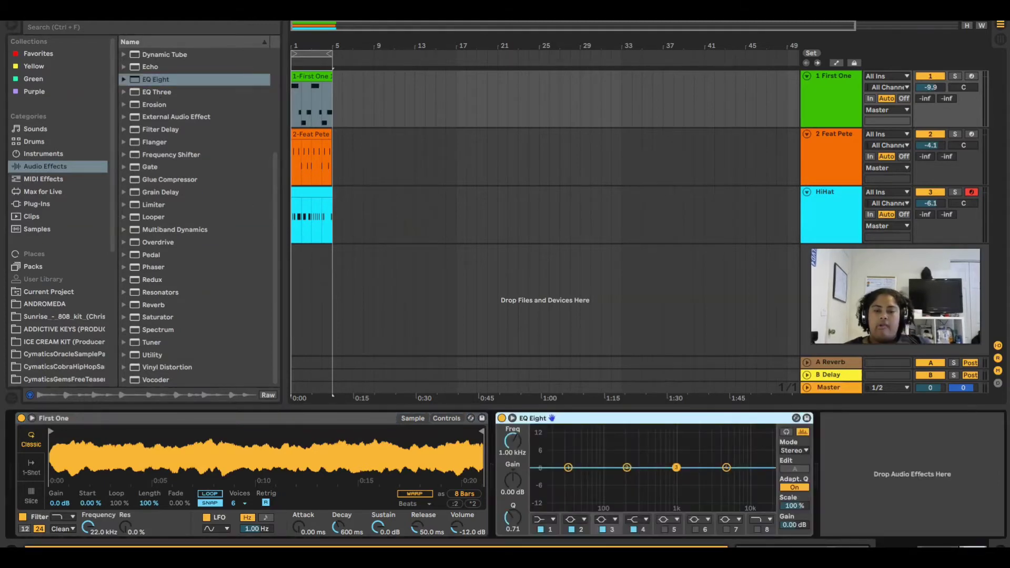
During playback, set EQ Eight band 1 to low cut and band 4 to high cut, and move band 3 to about 1.5 kHz and -2.11 dB
key("space")
left_click(546, 520)
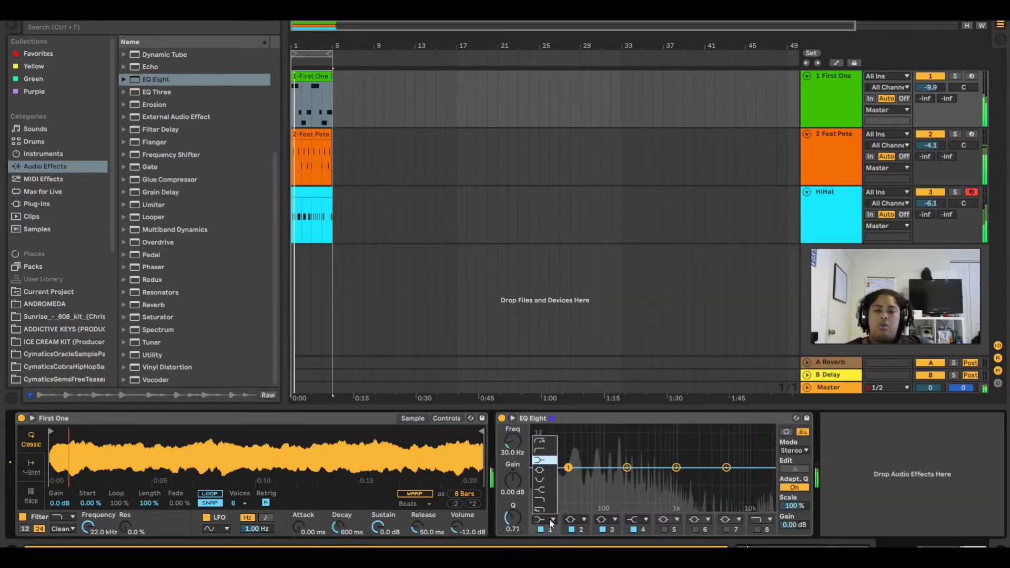
left_click(543, 461)
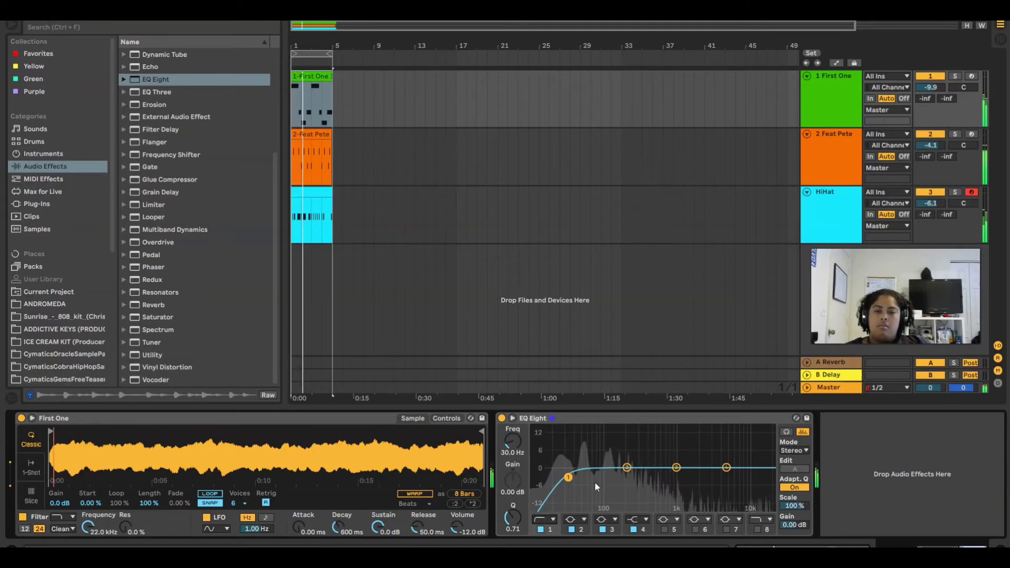
left_click(645, 520)
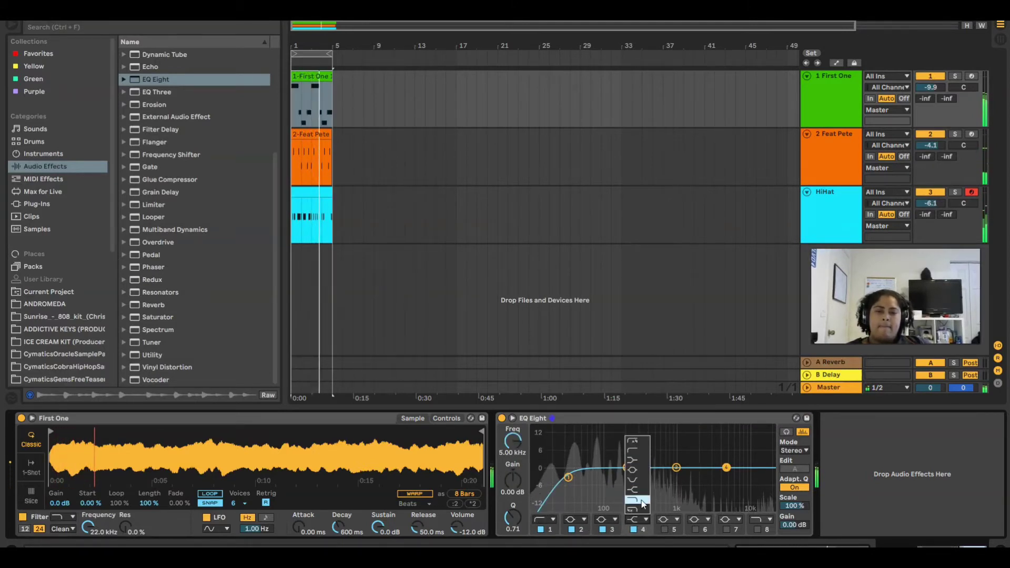
left_click(644, 462)
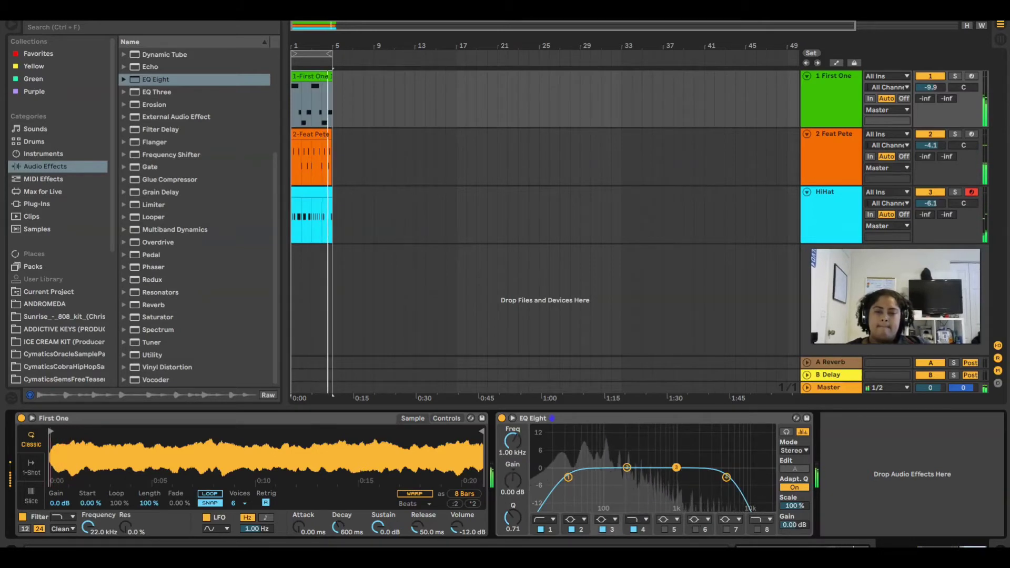
left_click_drag(677, 467, 758, 473)
Add Reverb after EQ Eight on the First One track with Dry/Wet at 38%, and play the loop with it
left_click_drag(153, 305, 904, 474)
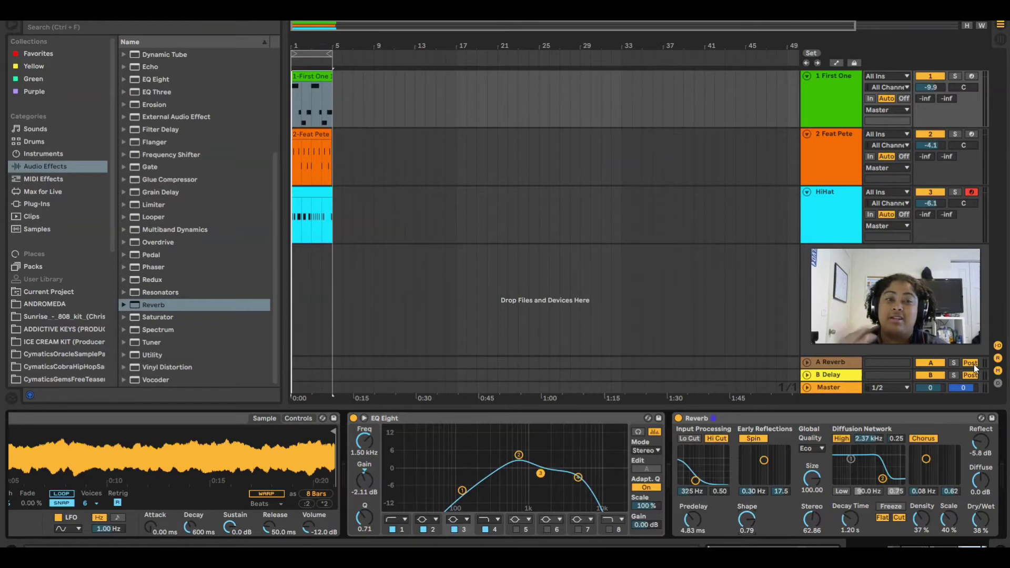
key("space")
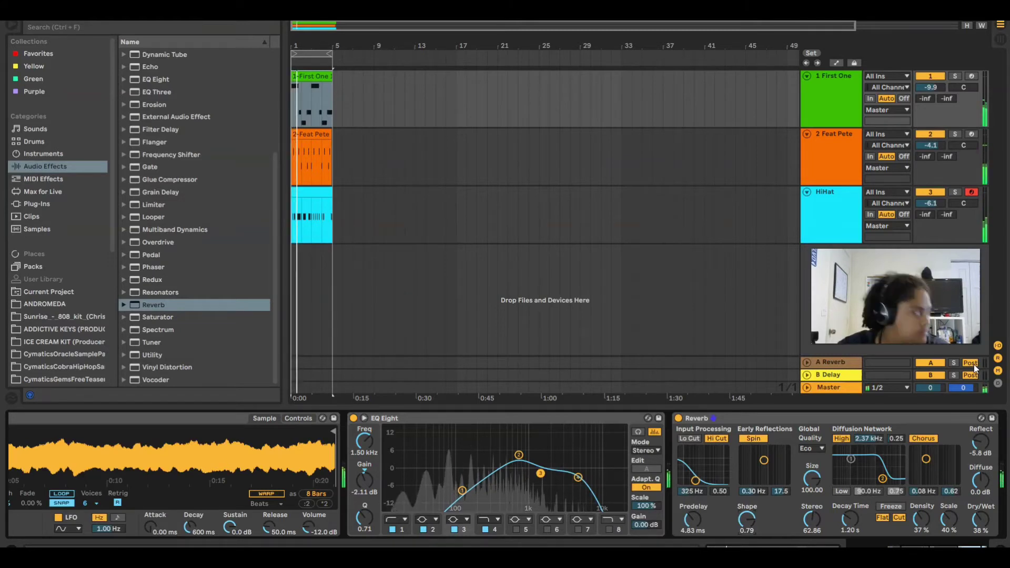